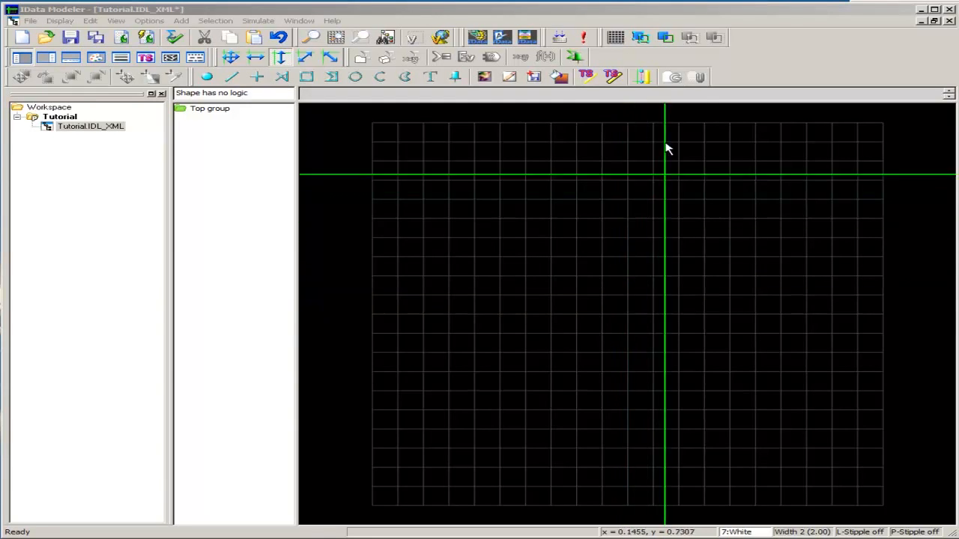
Turn on grid snapping and draw a quad from (-0.1, 0.1) to (0.2, -0.2)
left_click(616, 41)
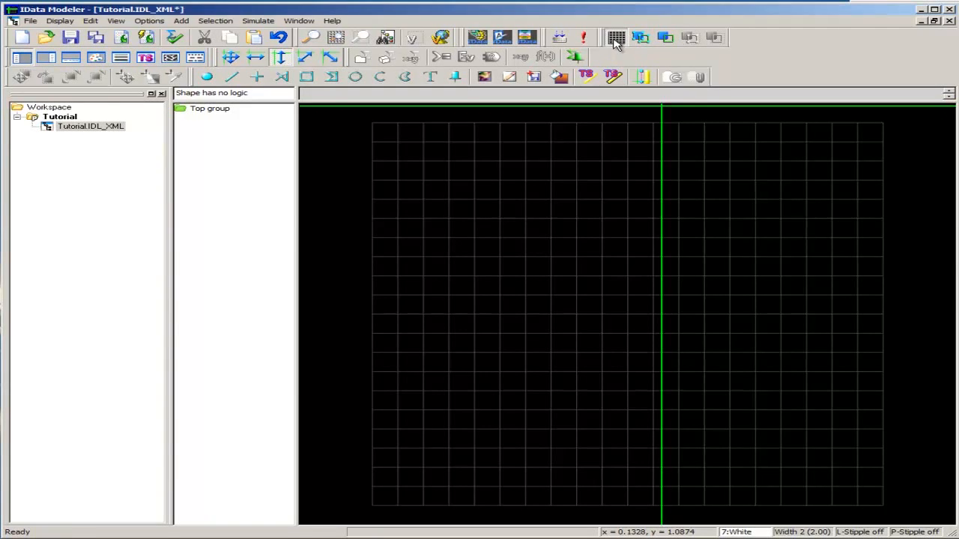
left_click(307, 80)
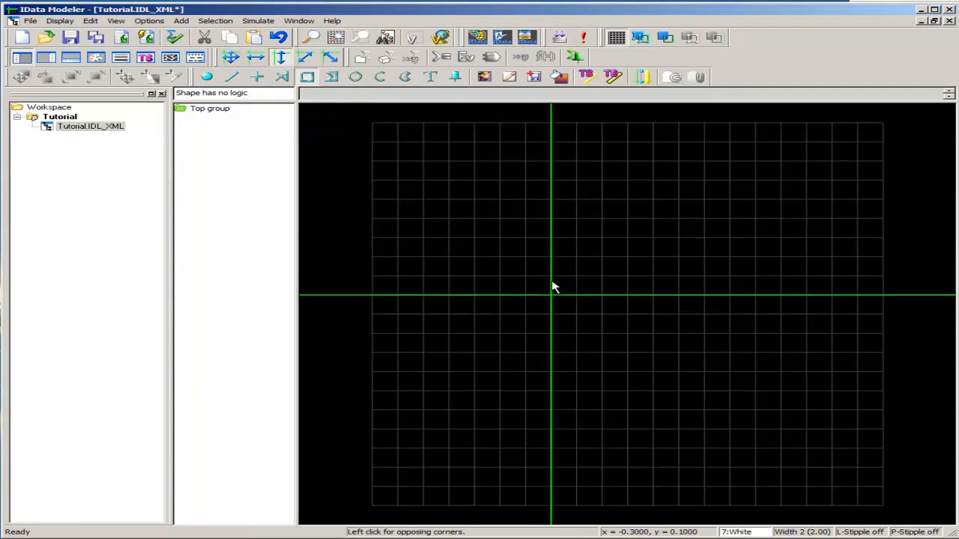
left_click(595, 302)
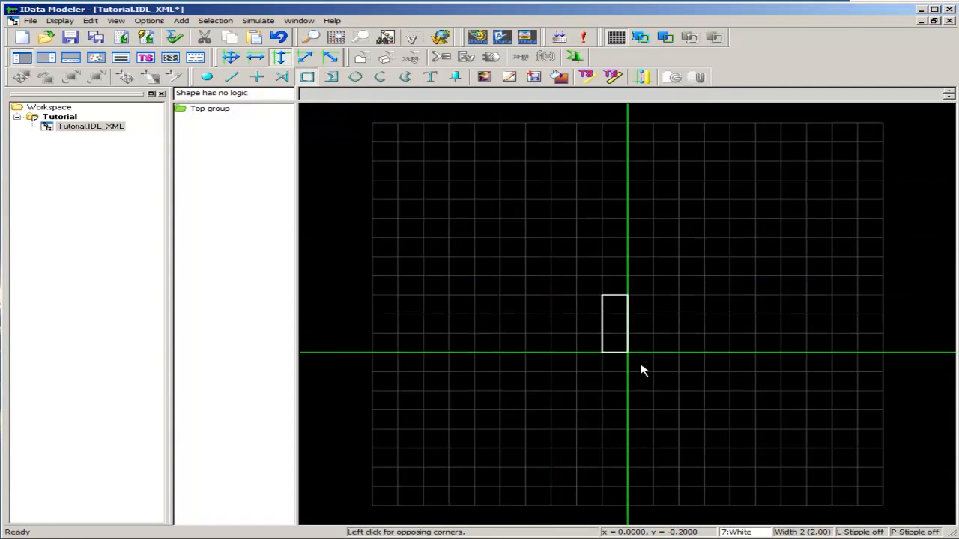
left_click(686, 365)
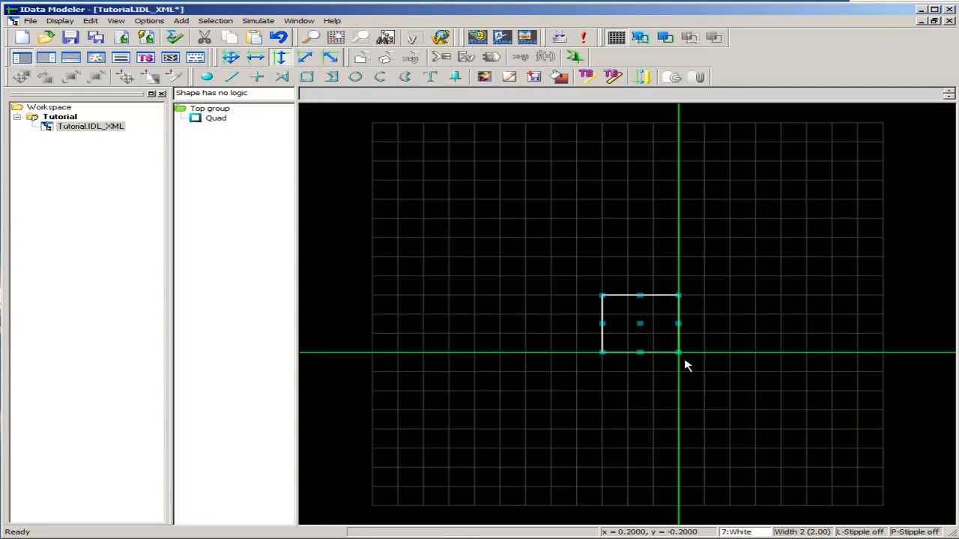
Set the quad's mono color to 2 (Green) and make it filled
double_click(217, 121)
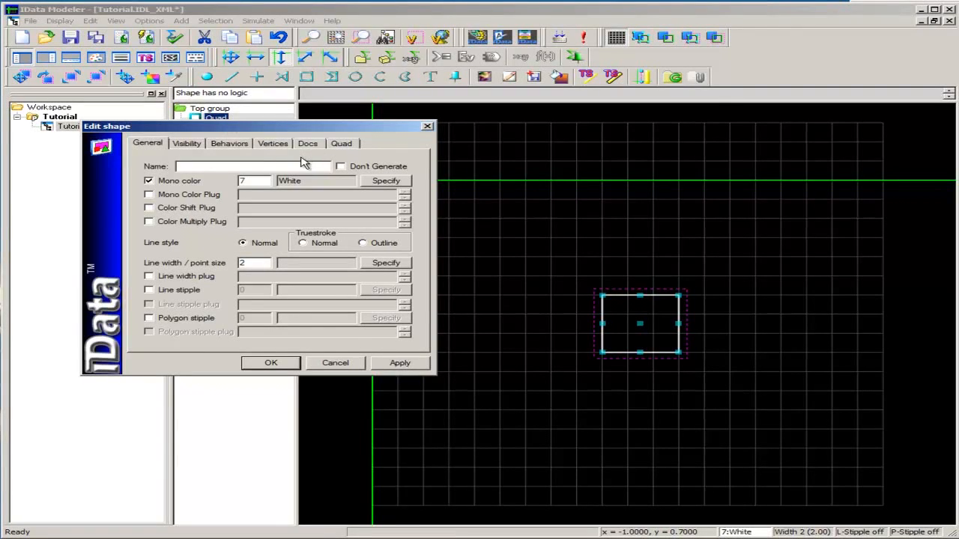
left_click(376, 186)
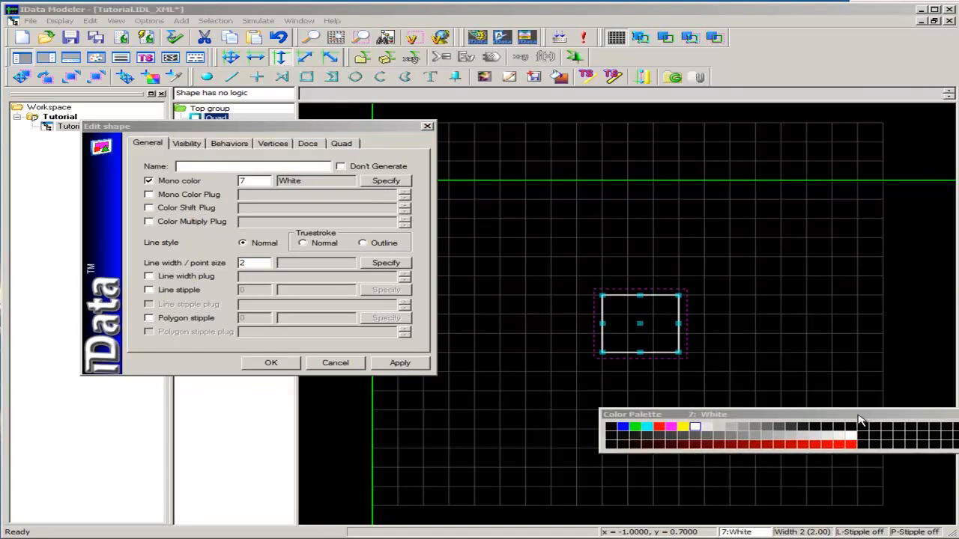
left_click_drag(858, 415, 788, 418)
left_click(567, 430)
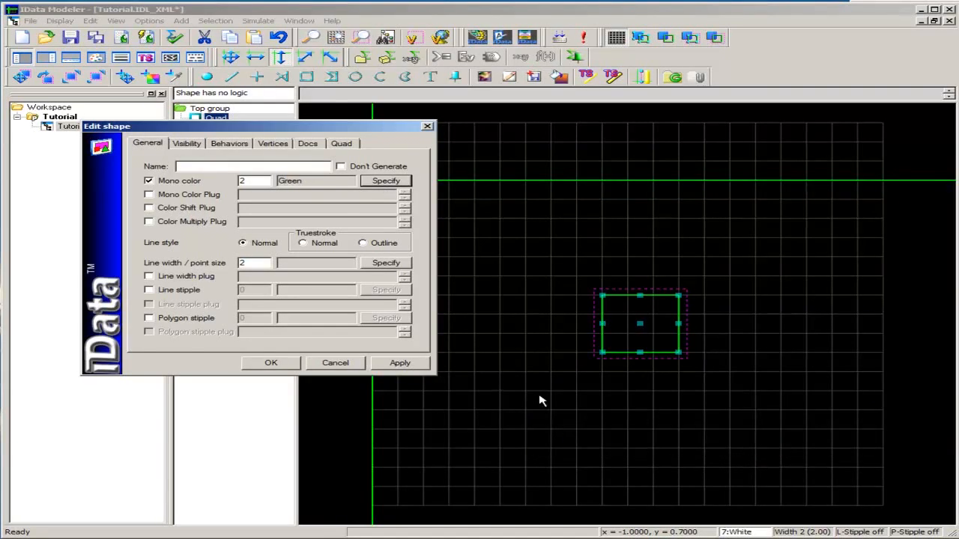
left_click(344, 145)
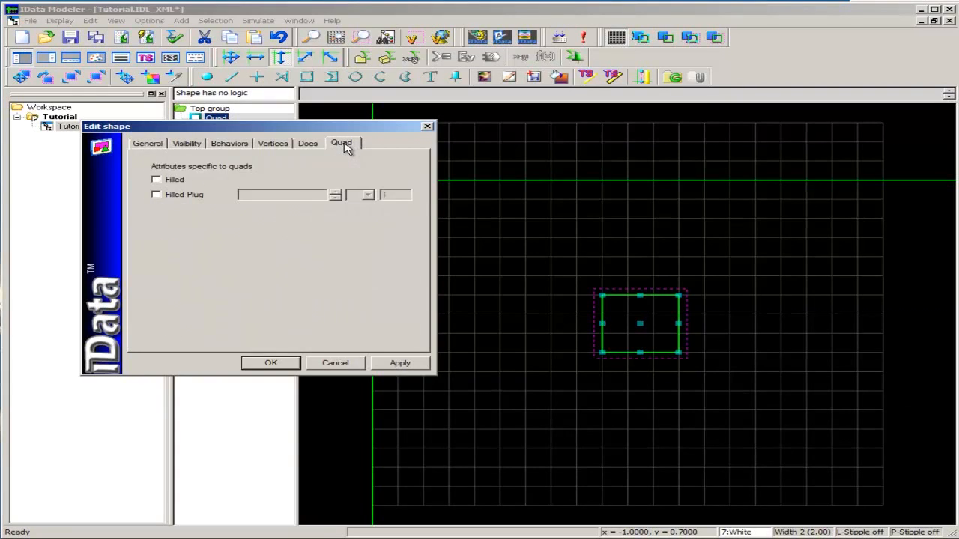
left_click(155, 182)
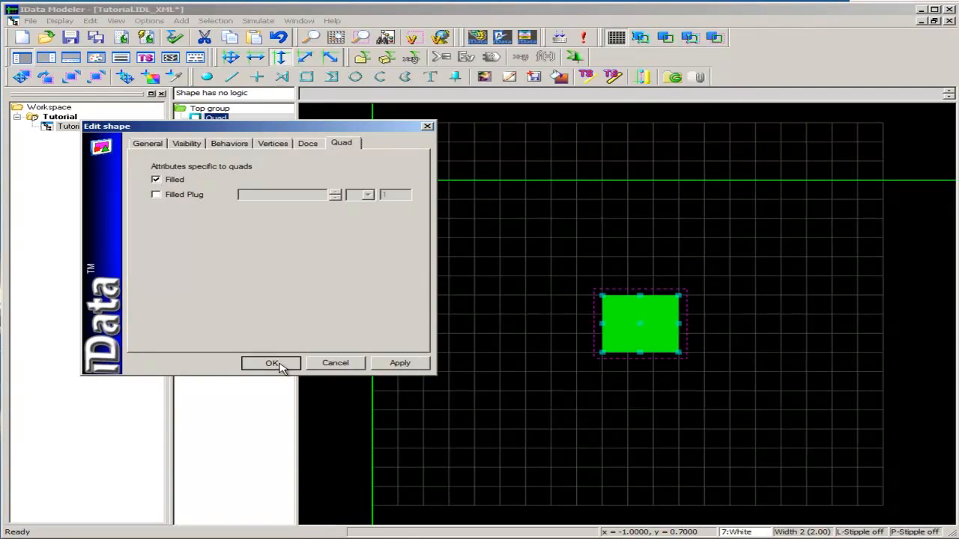
left_click(273, 364)
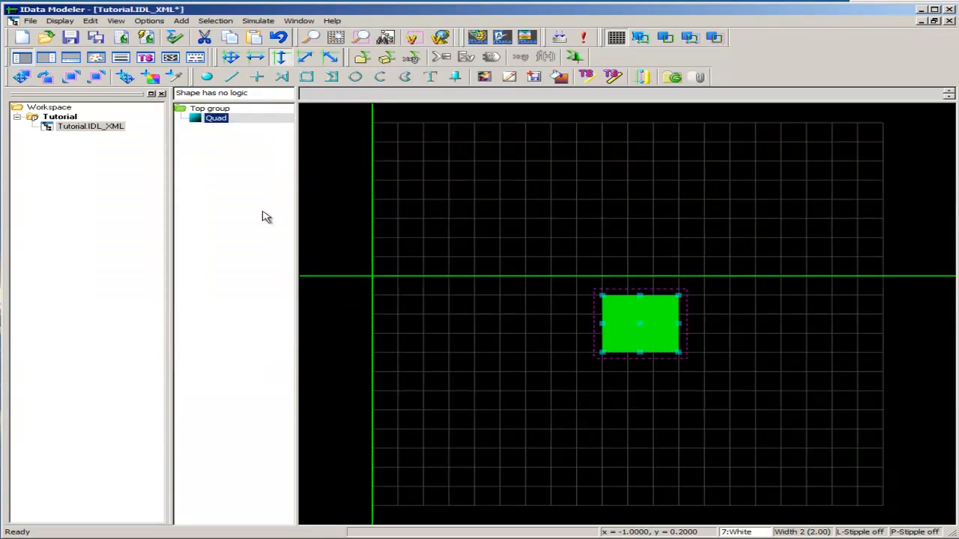
Put the filled green quad into a group named Tape
right_click(222, 123)
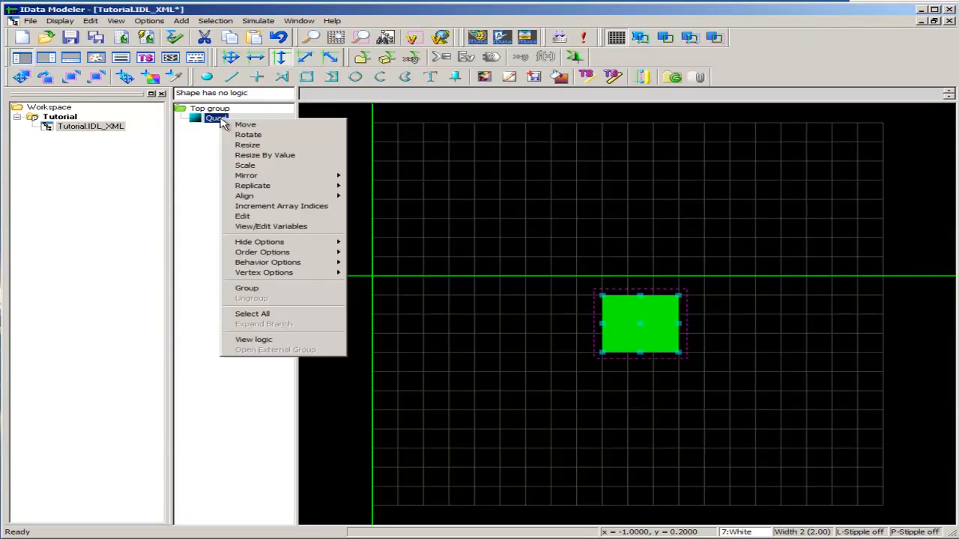
left_click(265, 291)
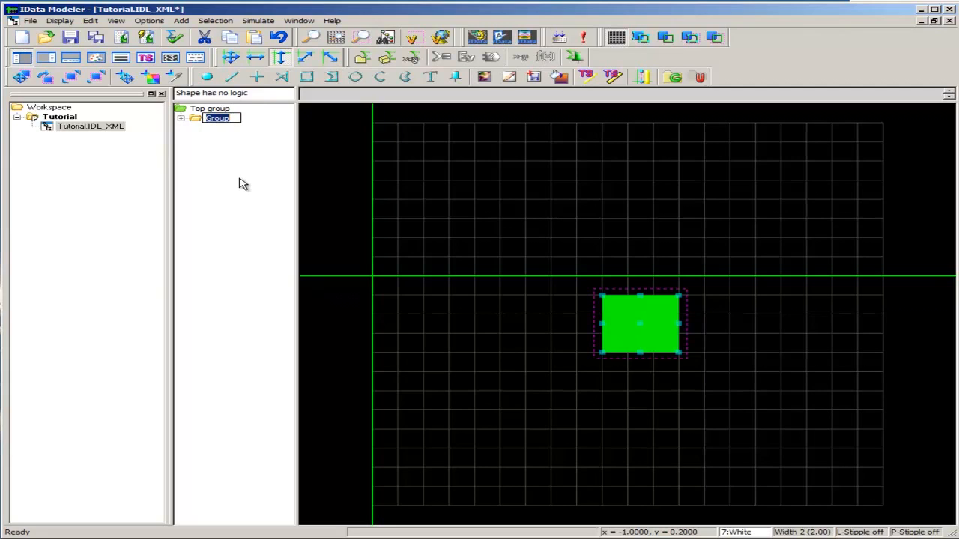
type("Tape")
key("Return")
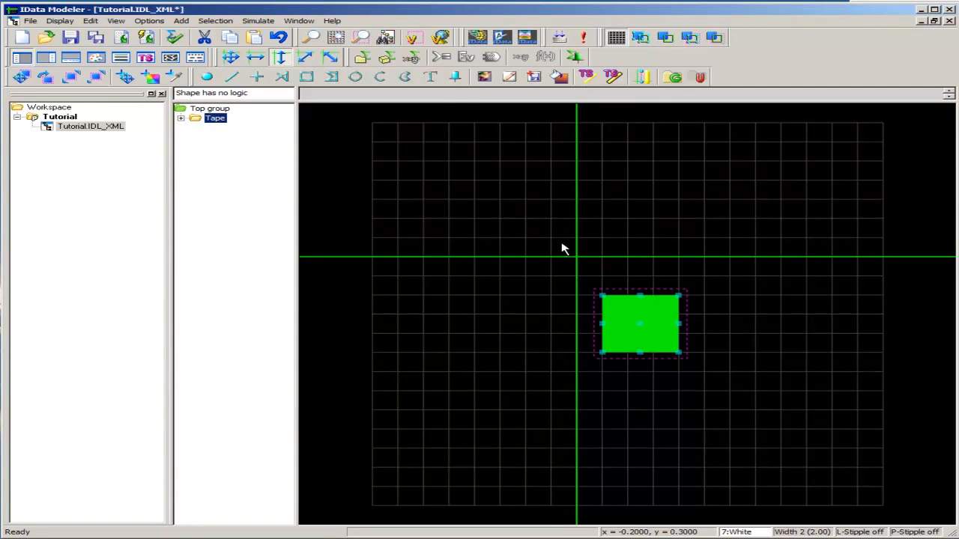
Draw a second quad from the green quad's lower-left corner (-0.1, -0.2) up to (0.2, 0.7)
left_click(308, 79)
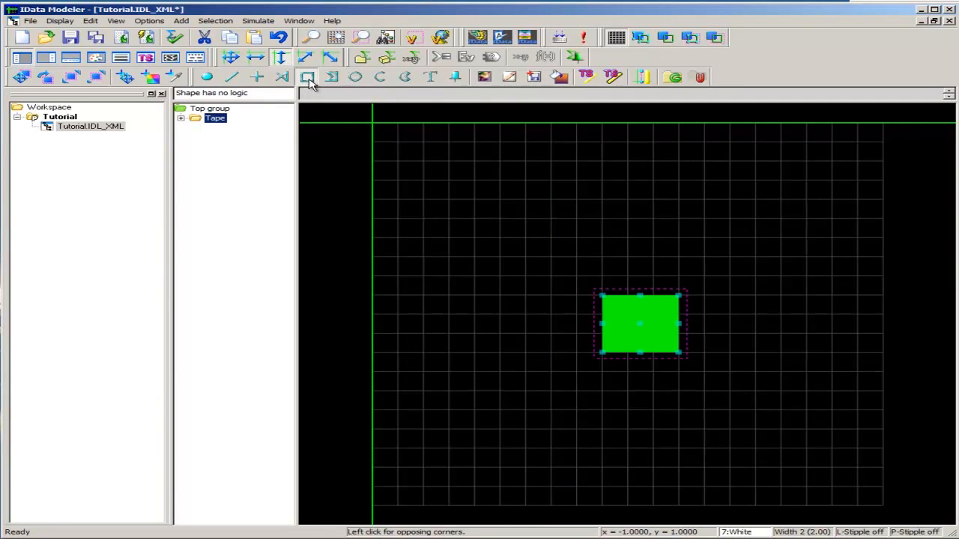
left_click(604, 358)
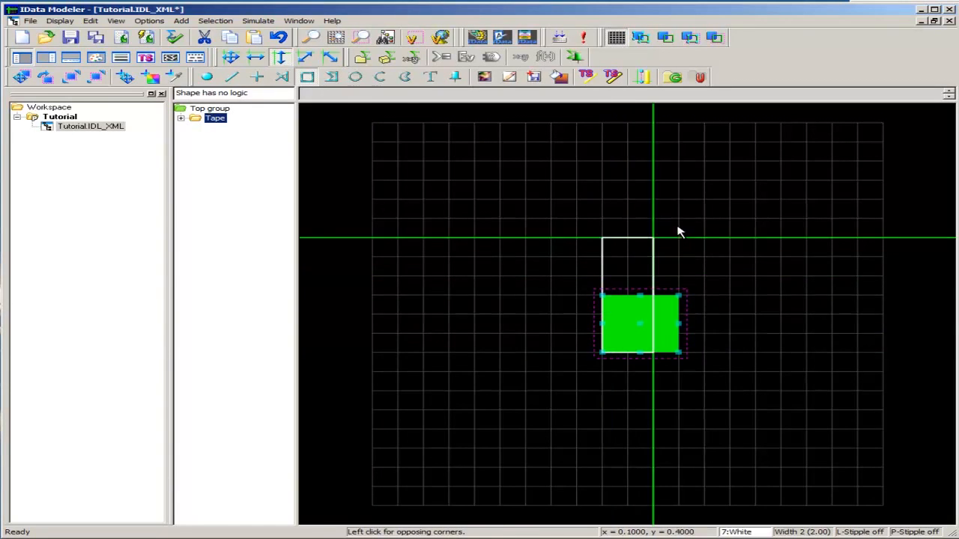
left_click(679, 181)
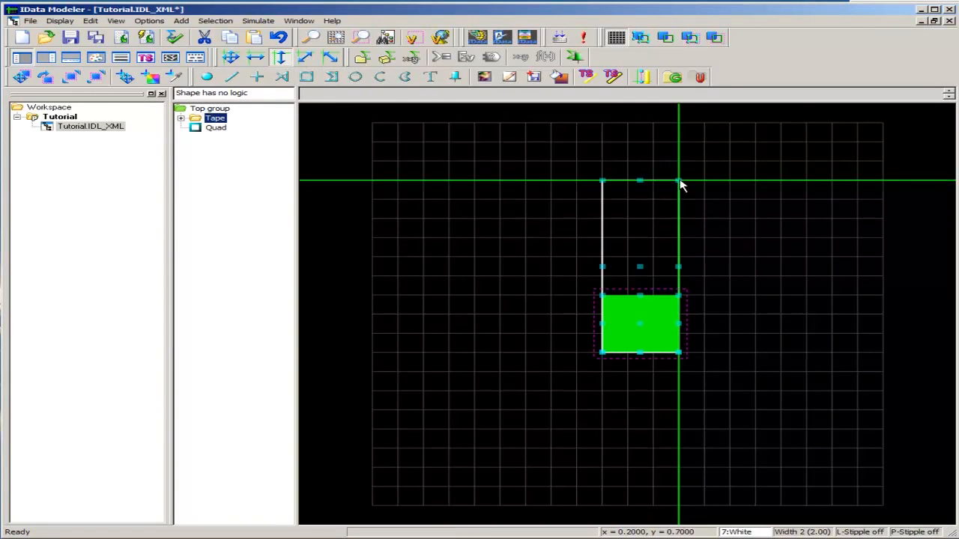
Put the tall white quad into its own group named Scale
left_click(217, 130)
right_click(215, 132)
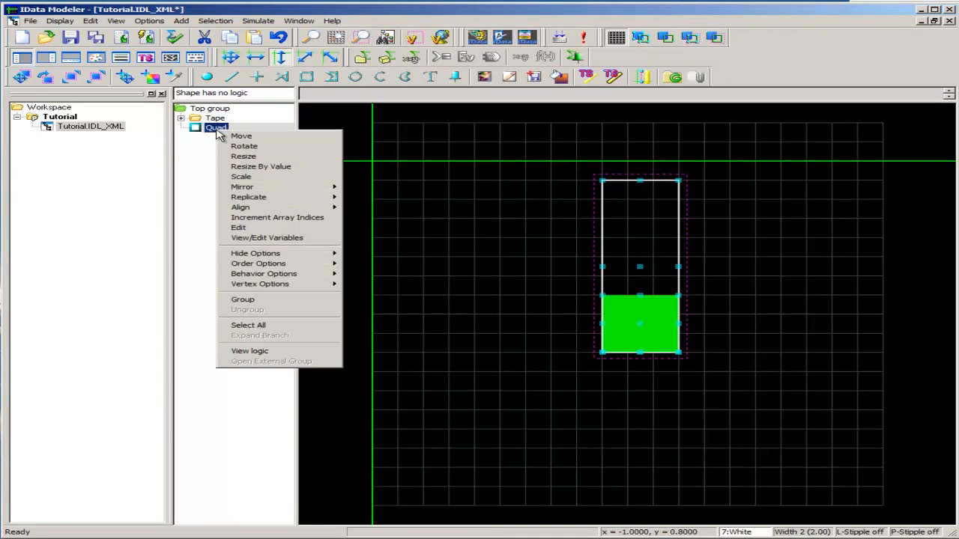
left_click(262, 300)
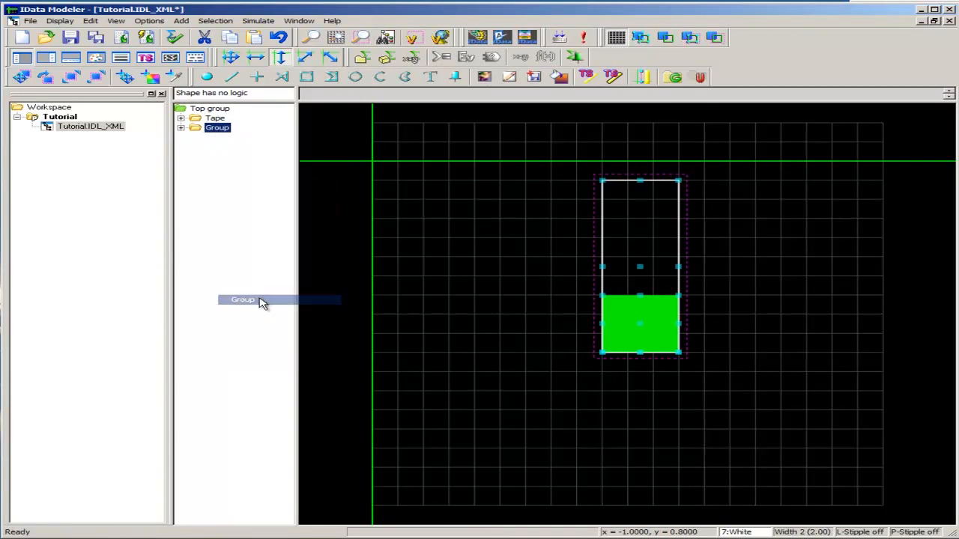
key("F2")
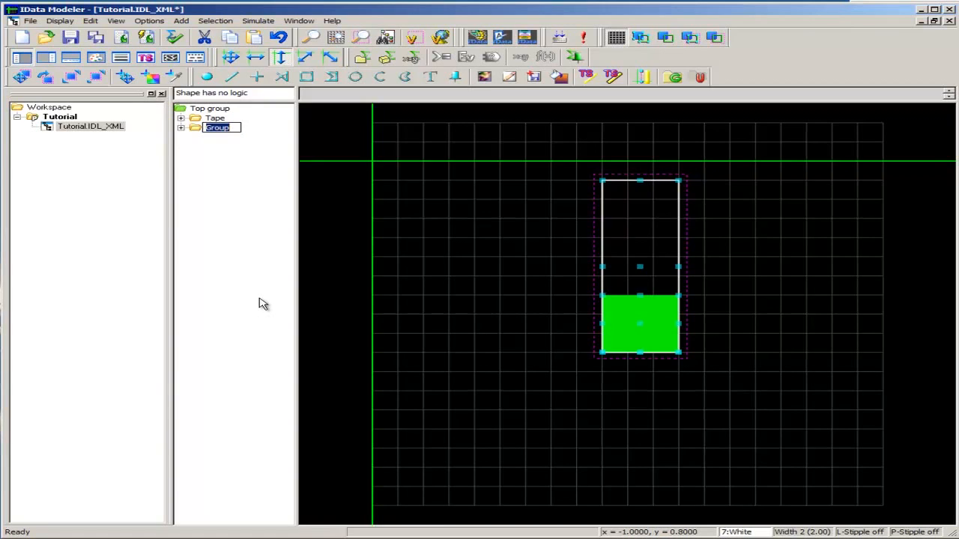
type("Scale")
key("Return")
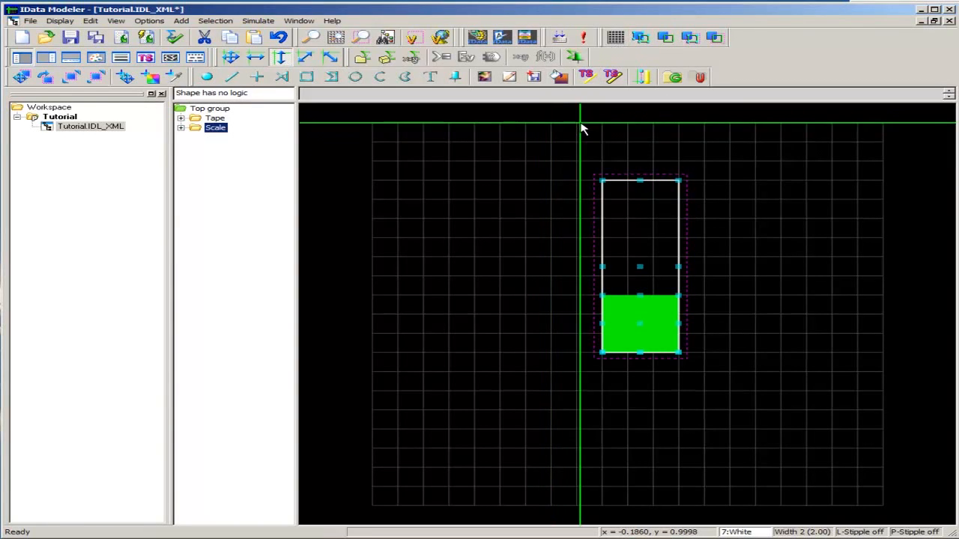
Add a behavior of type Scaled scale to the Tape group
left_click(216, 119)
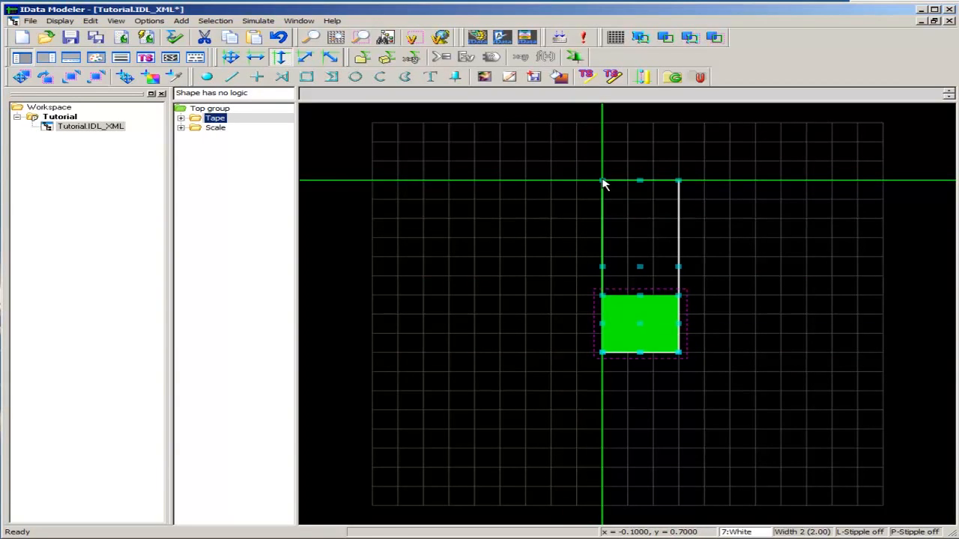
double_click(215, 119)
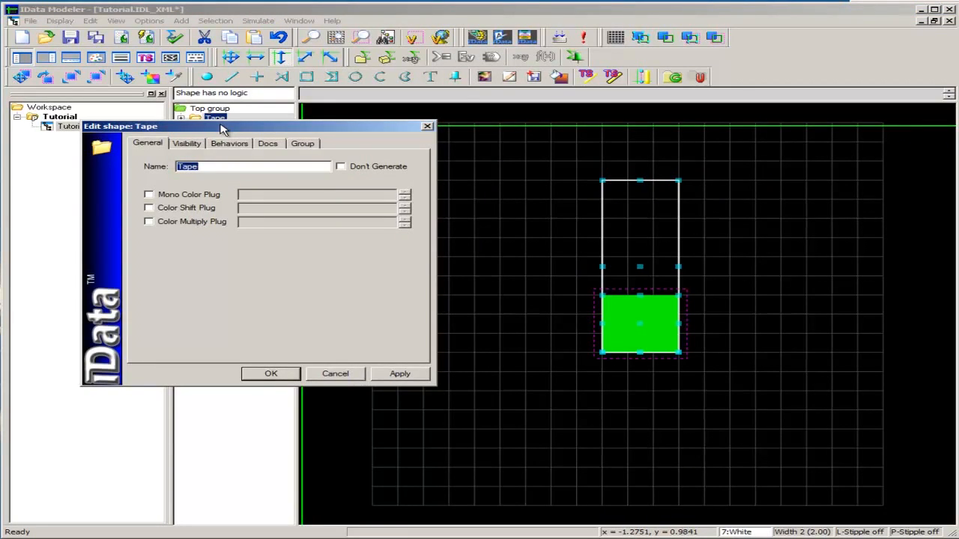
left_click(228, 145)
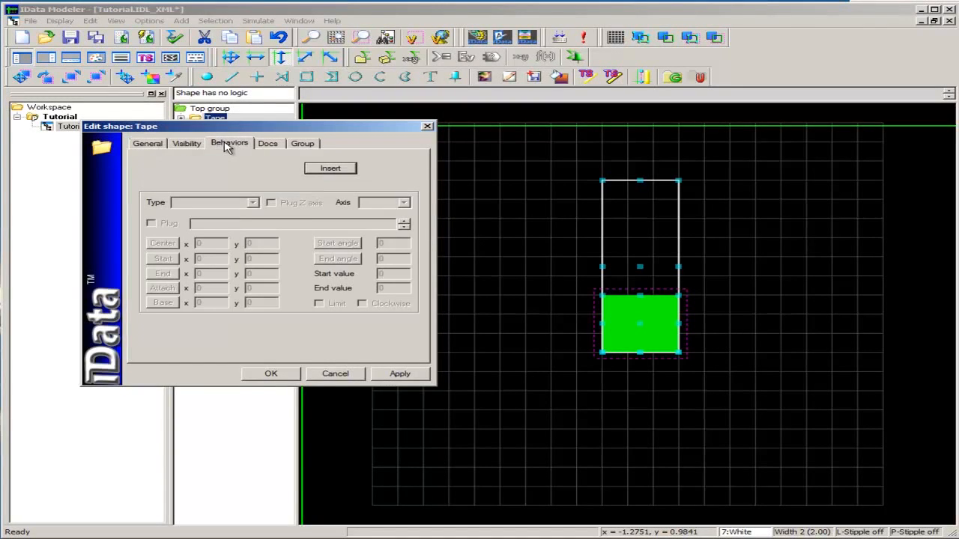
left_click(333, 172)
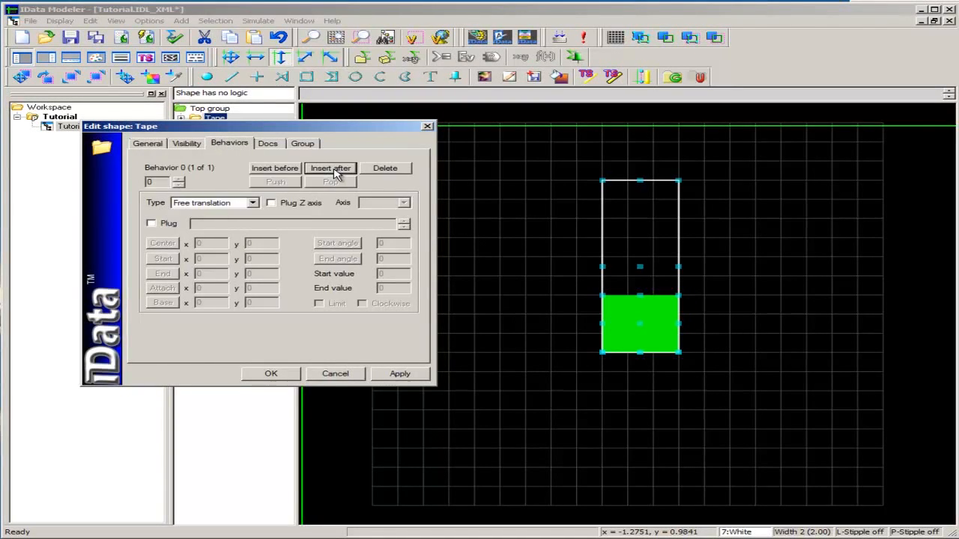
left_click(253, 204)
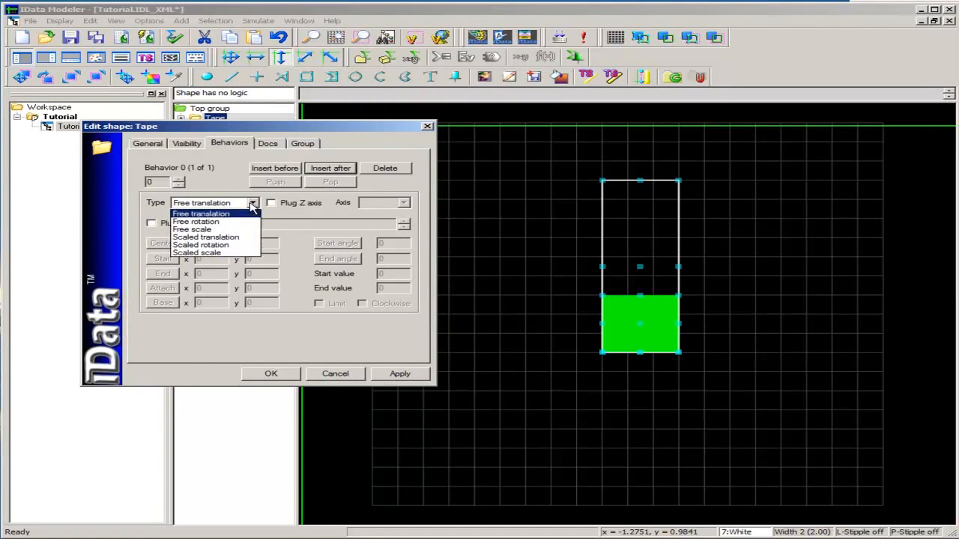
left_click(234, 255)
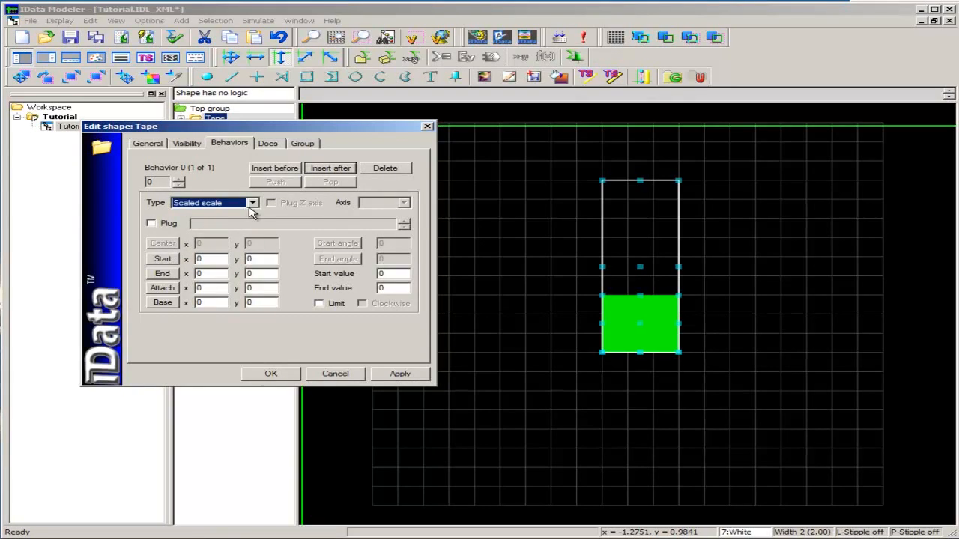
Enable the behavior's plug and add a float variable named FUEL_LEVEL for it
left_click(150, 224)
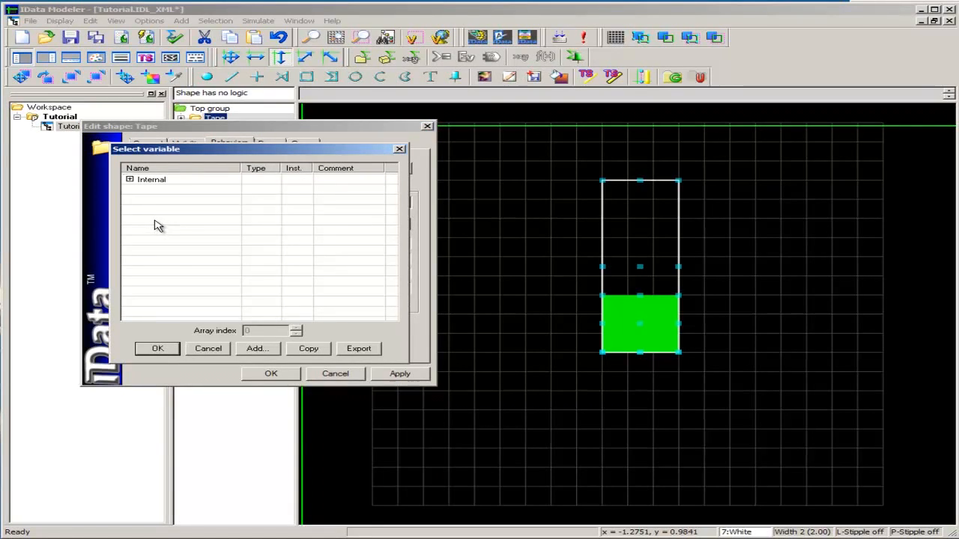
left_click(255, 349)
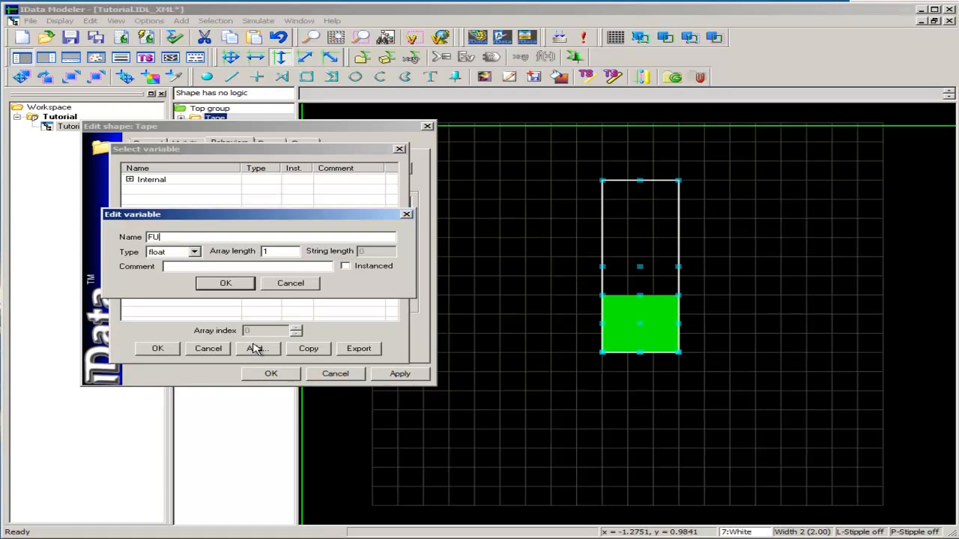
type("FUEL_LEVEL")
left_click(225, 284)
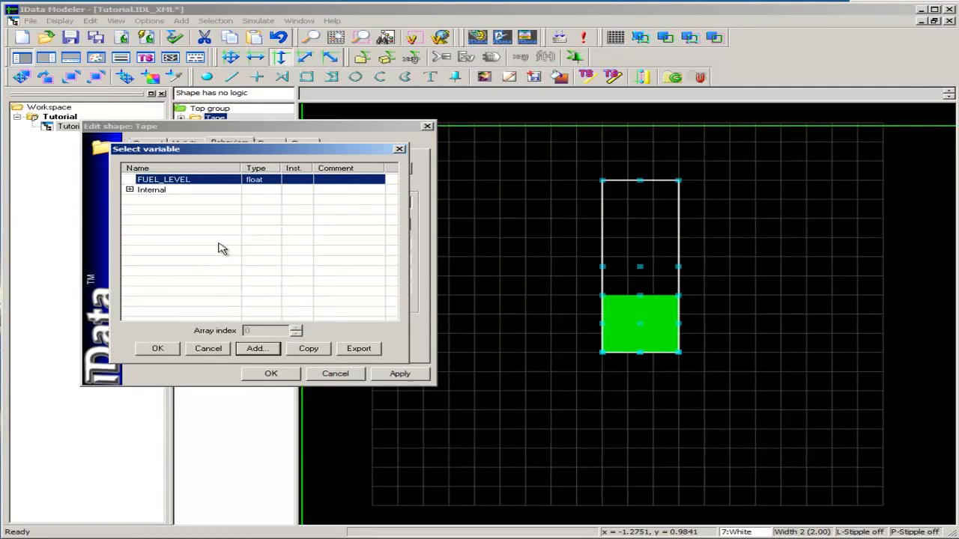
Copy the variables to the clipboard as binary information for TestDataGenerator and assign FUEL_LEVEL to the plug
left_click(309, 350)
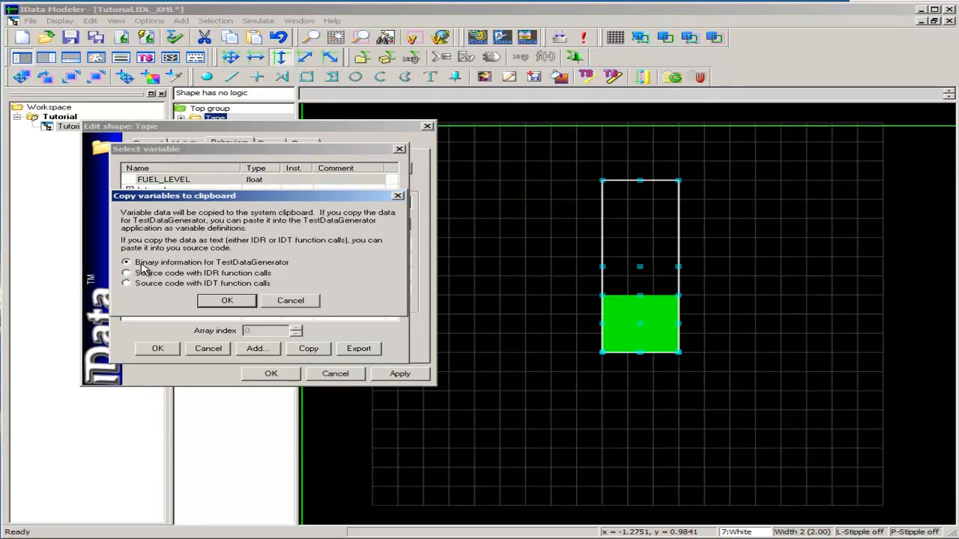
left_click(228, 301)
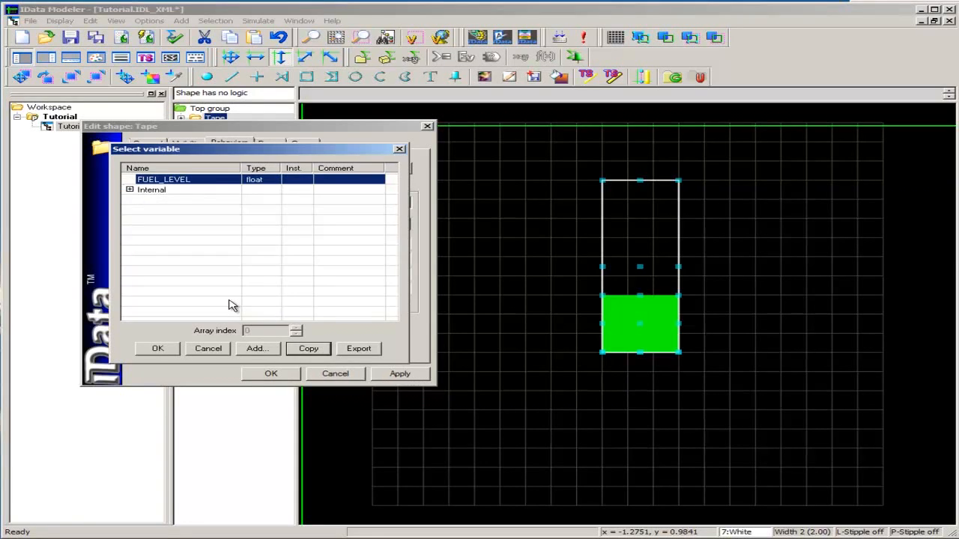
left_click(163, 348)
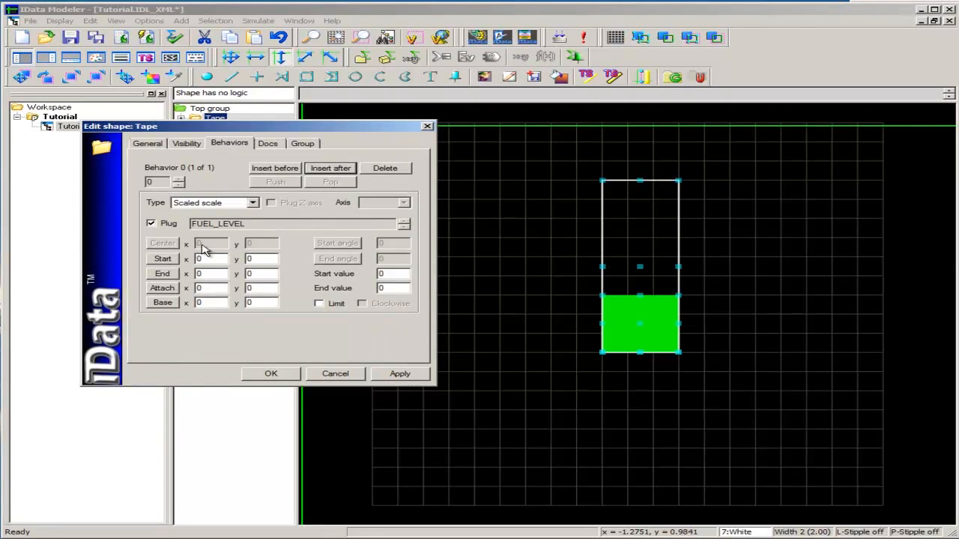
Pick the behavior's start point at the white quad's bottom centre (0.05, -0.2) and its end point at the top centre (0.05, 0.7)
left_click(164, 259)
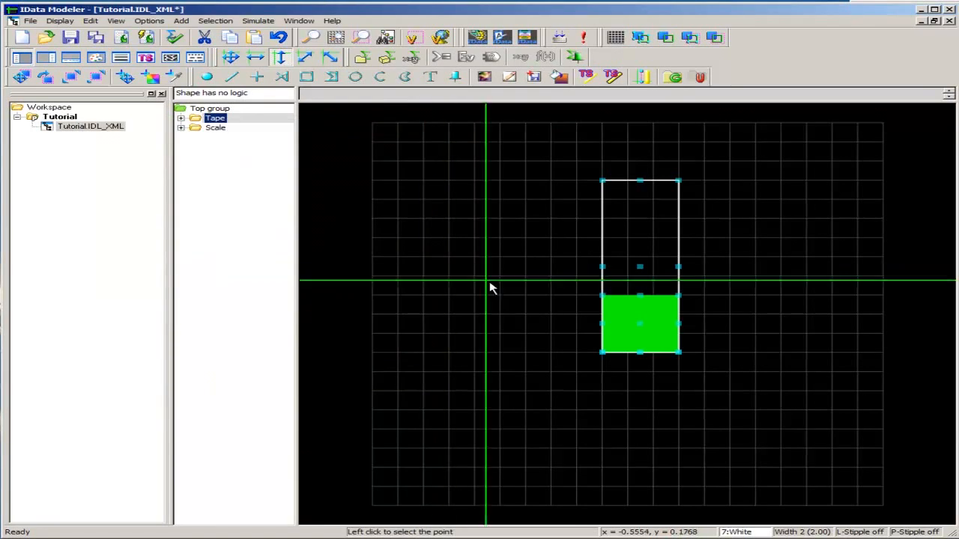
left_click(641, 355)
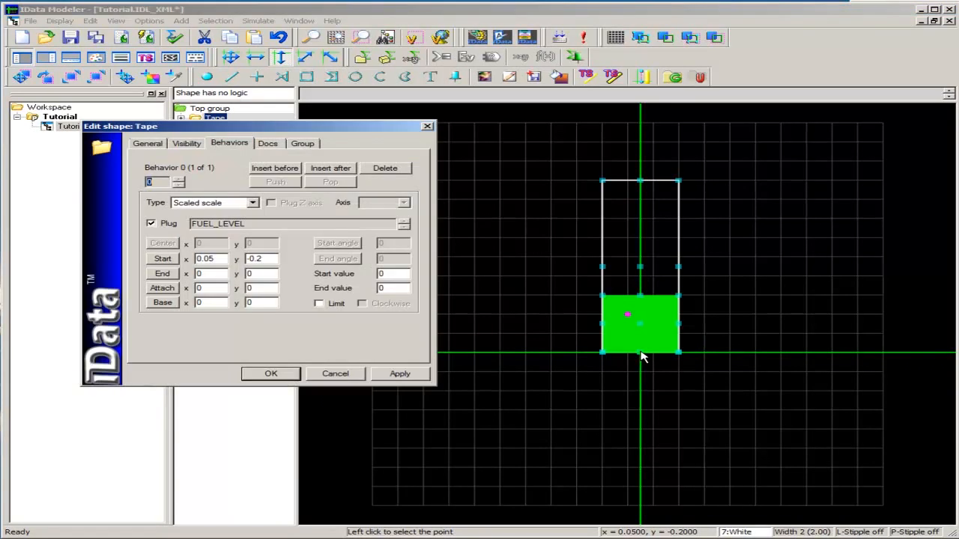
left_click(164, 274)
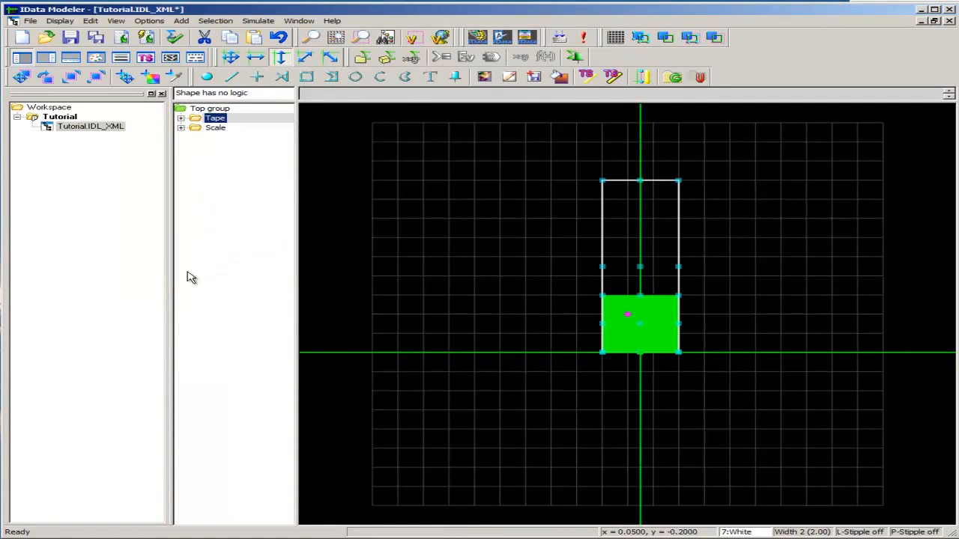
left_click(642, 184)
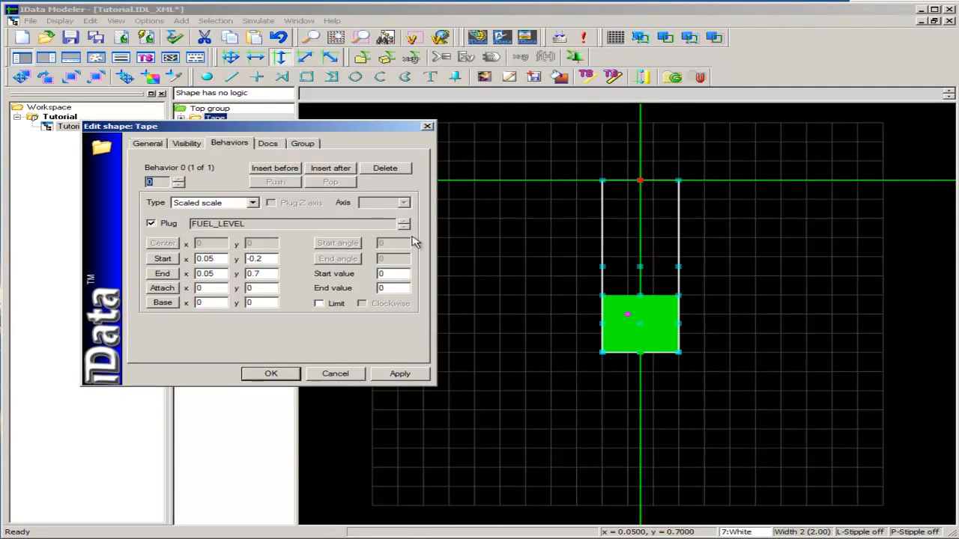
Pick the behavior's attach point at the green quad's top centre (0.05, 0.1) and its base point at the bottom centre (0.05, -0.2)
left_click(163, 289)
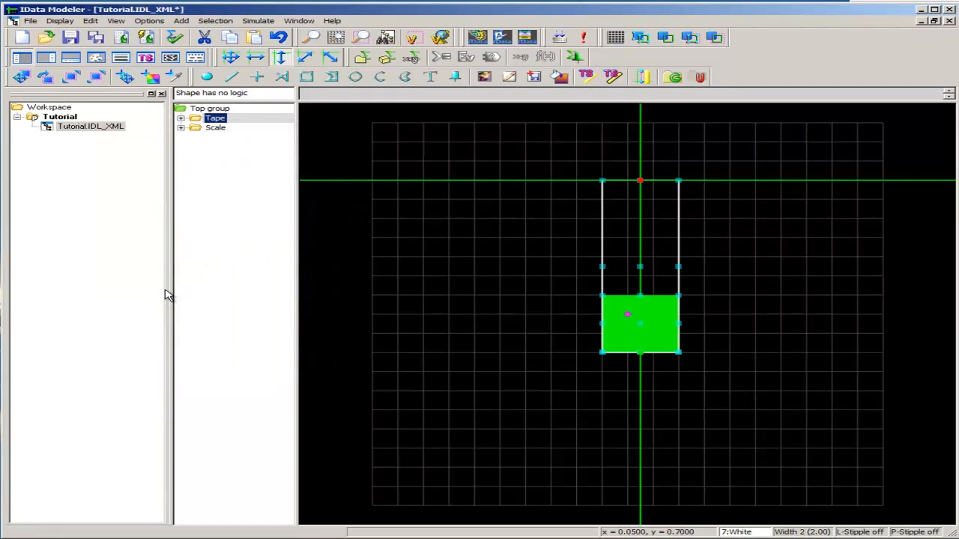
left_click(627, 314)
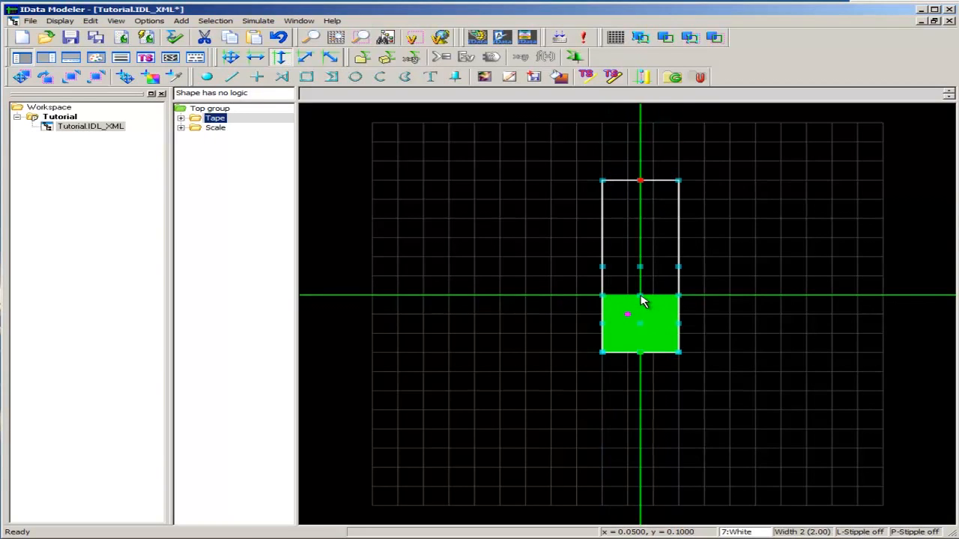
double_click(643, 301)
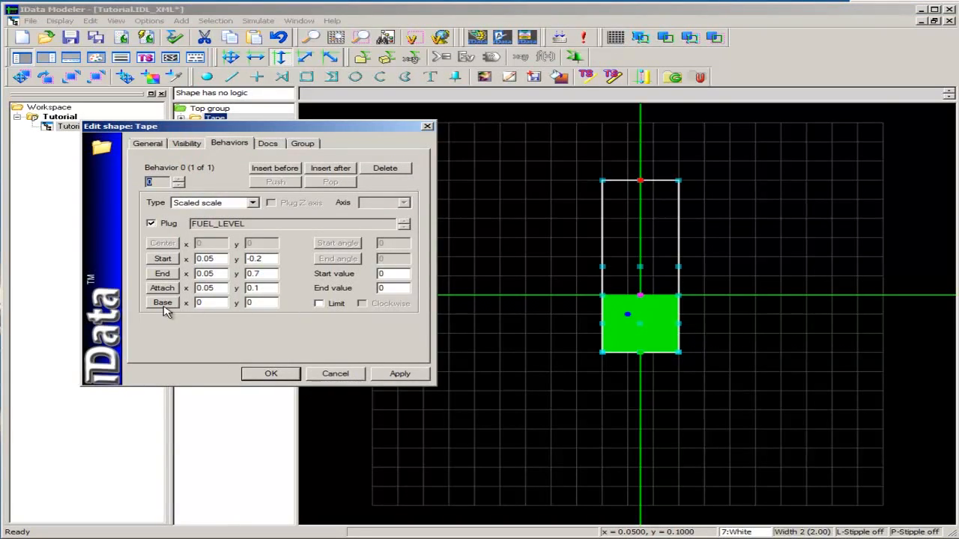
left_click(270, 373)
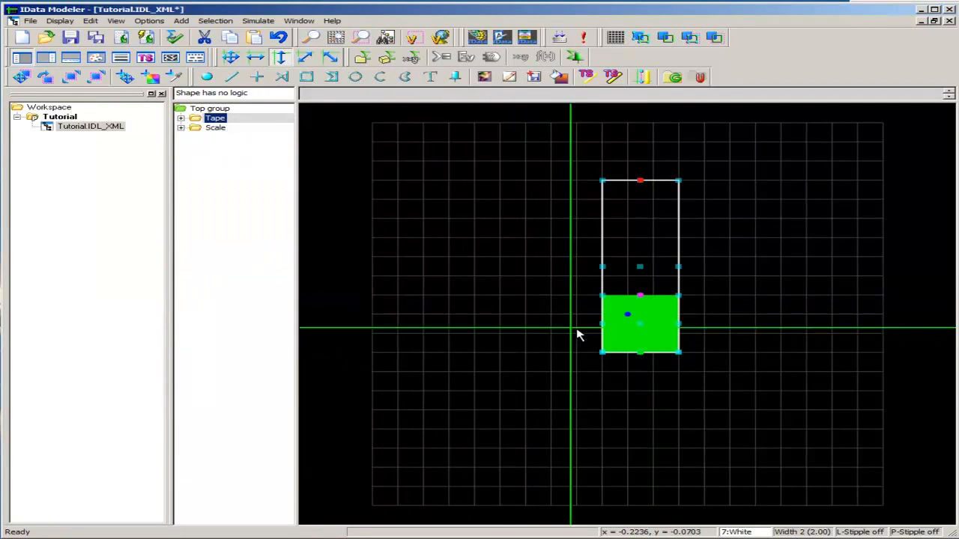
double_click(642, 355)
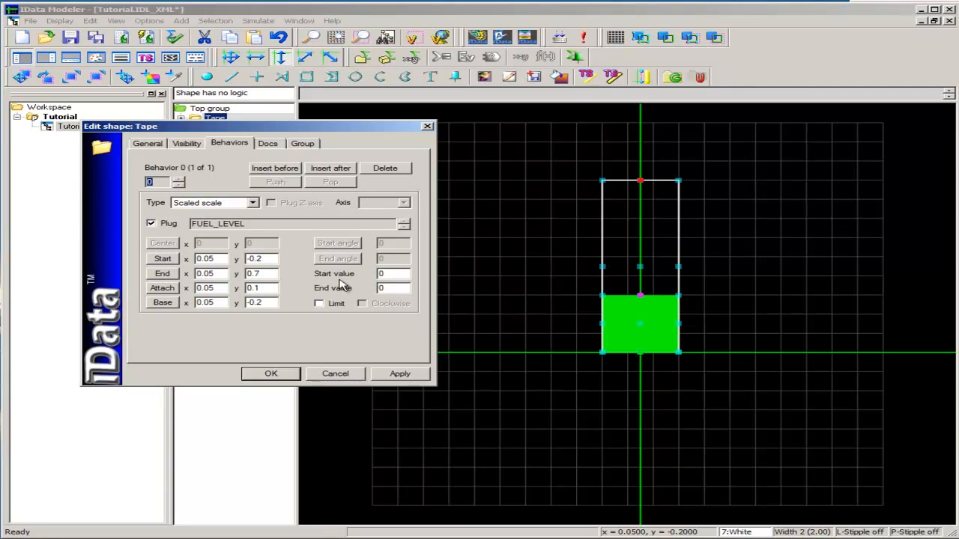
Enter the end value of the Tape group's scaled scale behavior and run the display
left_click(390, 289)
left_click(281, 377)
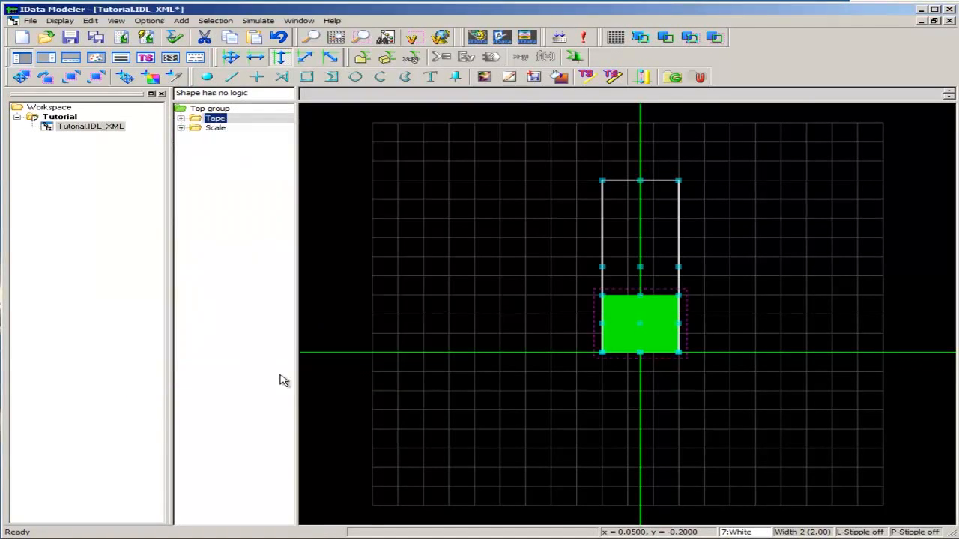
left_click(583, 39)
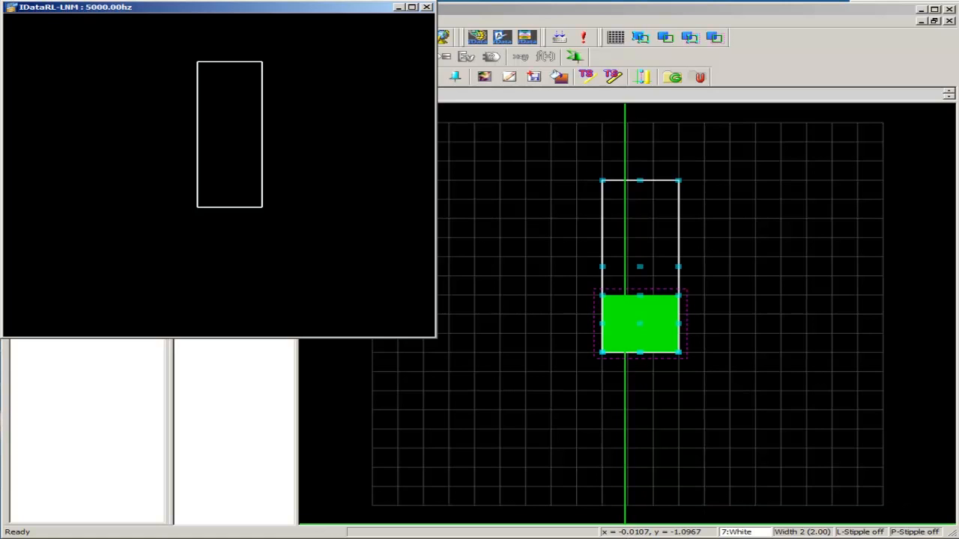
Switch to IDataTDG and paste the copied FUEL_LEVEL variable into Tutorial.TDG
key("alt+Tab")
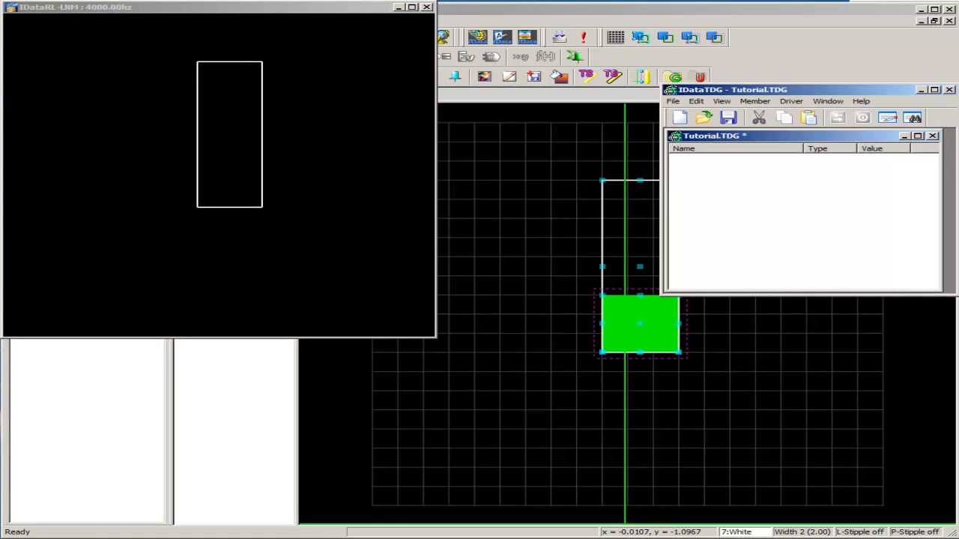
right_click(701, 175)
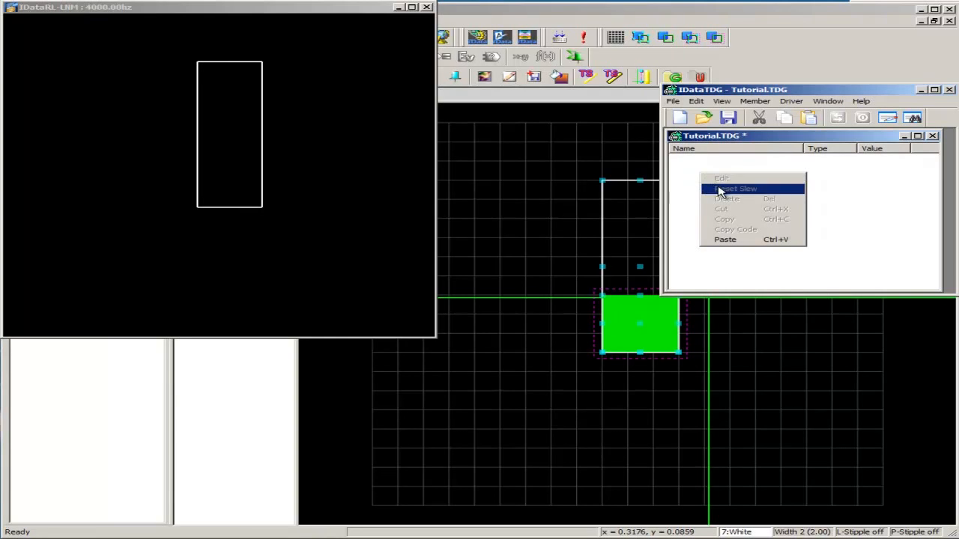
left_click(725, 240)
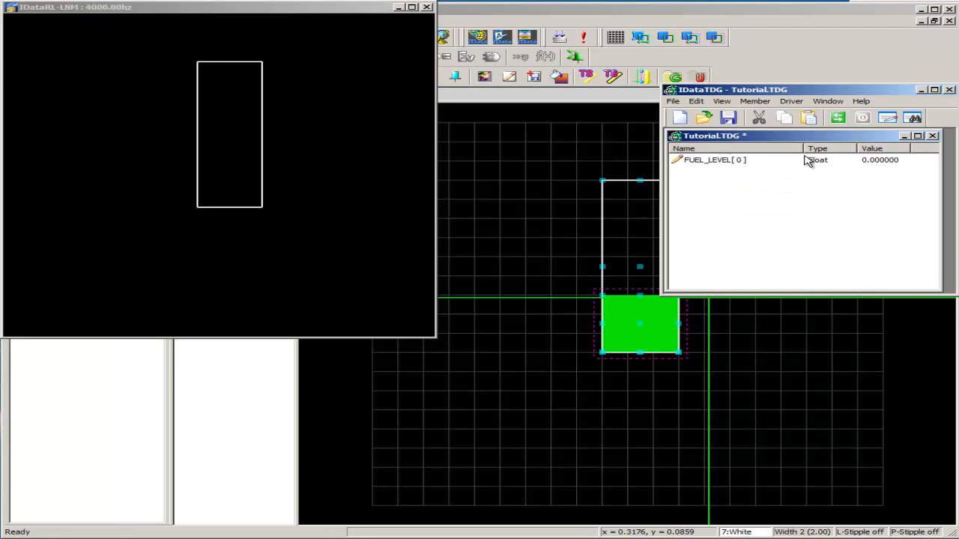
Set the slew type of the FUEL_LEVEL member to High to low repeat
double_click(879, 163)
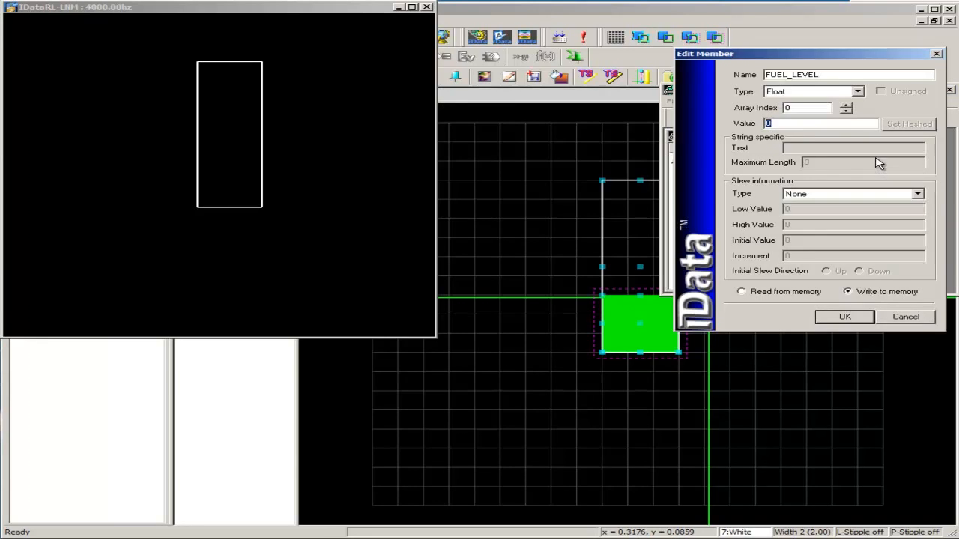
left_click(916, 196)
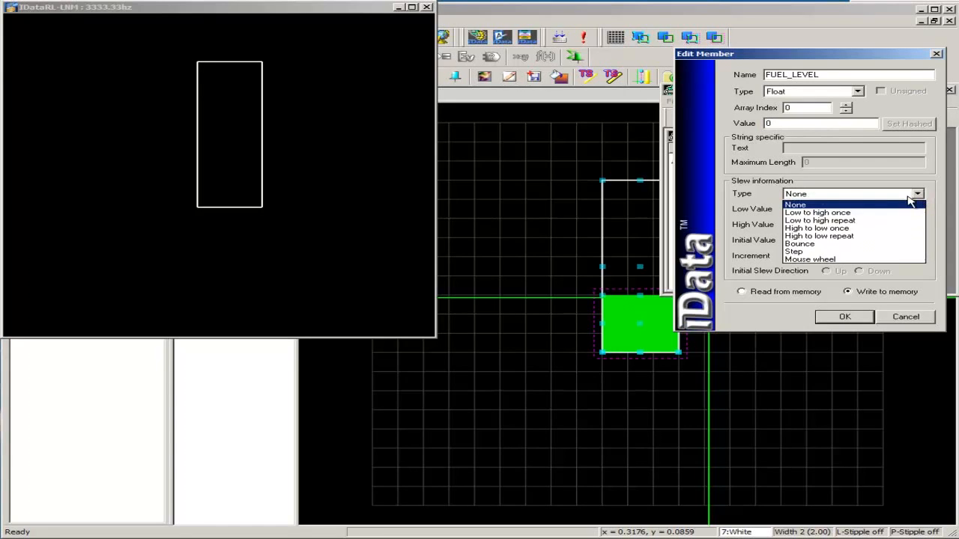
left_click(859, 239)
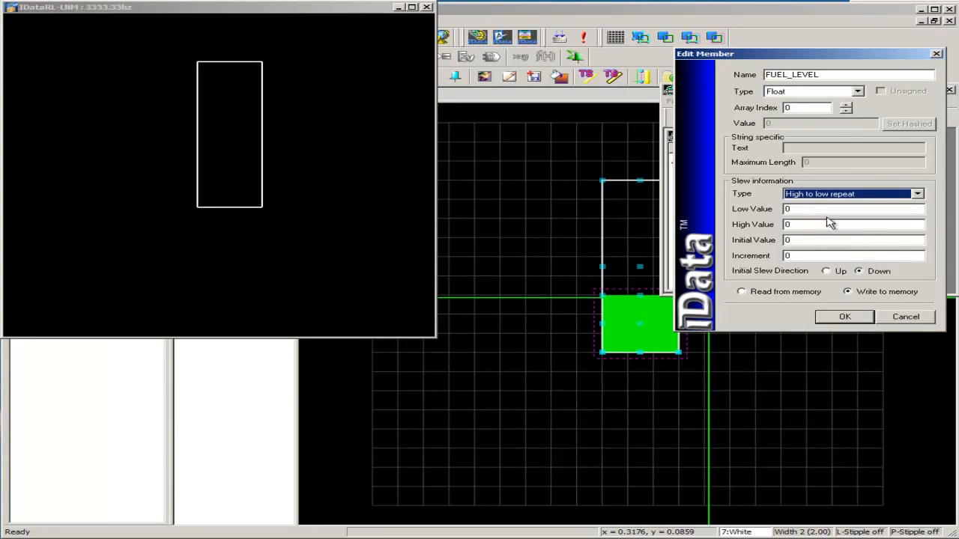
Set FUEL_LEVEL's slew high value and initial value to 10000 and its increment to 10, and start the driver
key("Tab")
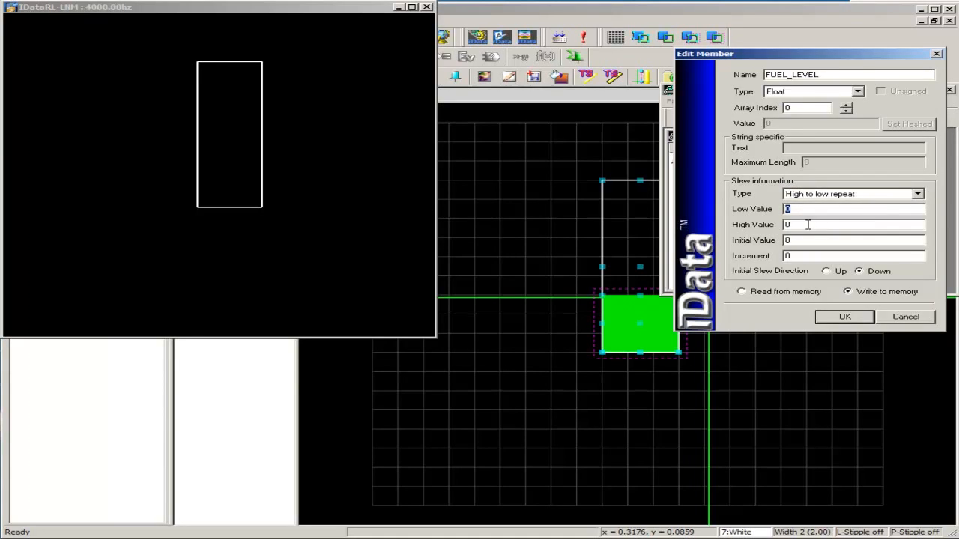
key("Tab")
left_click_drag(798, 238, 784, 240)
type("10000")
left_click_drag(809, 255, 783, 257)
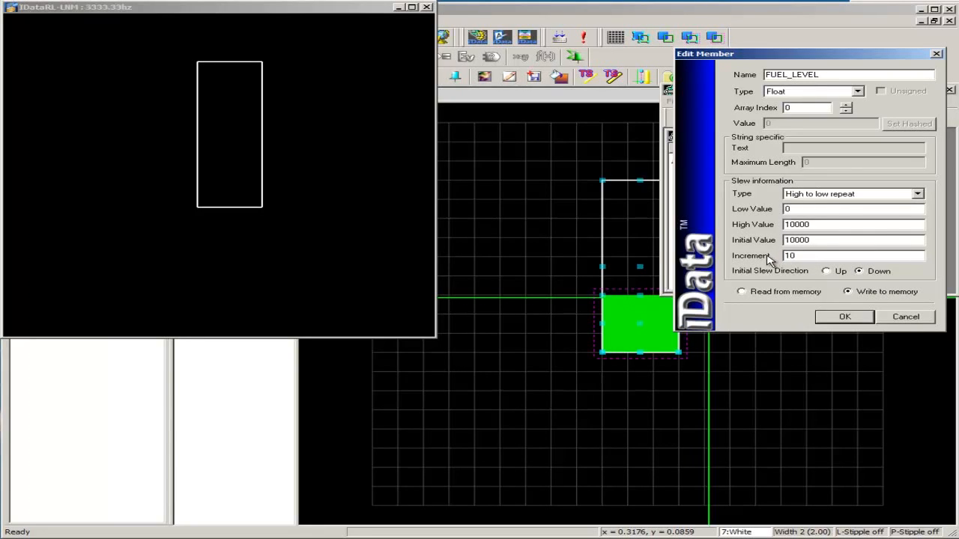
left_click(845, 317)
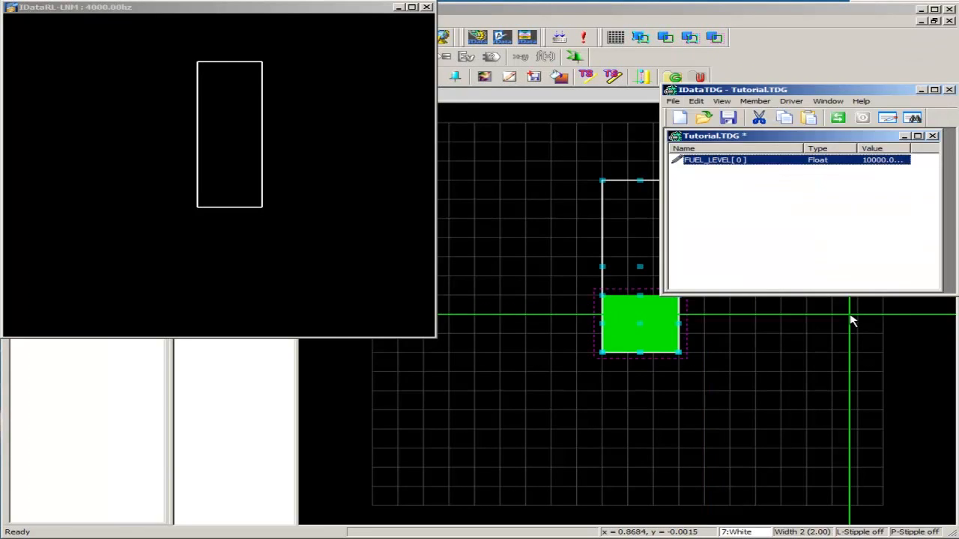
left_click(840, 119)
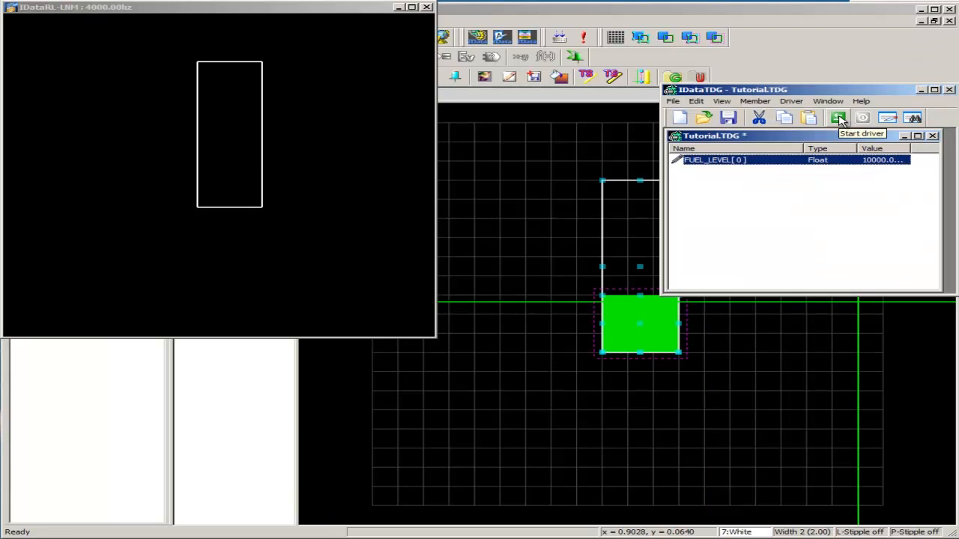